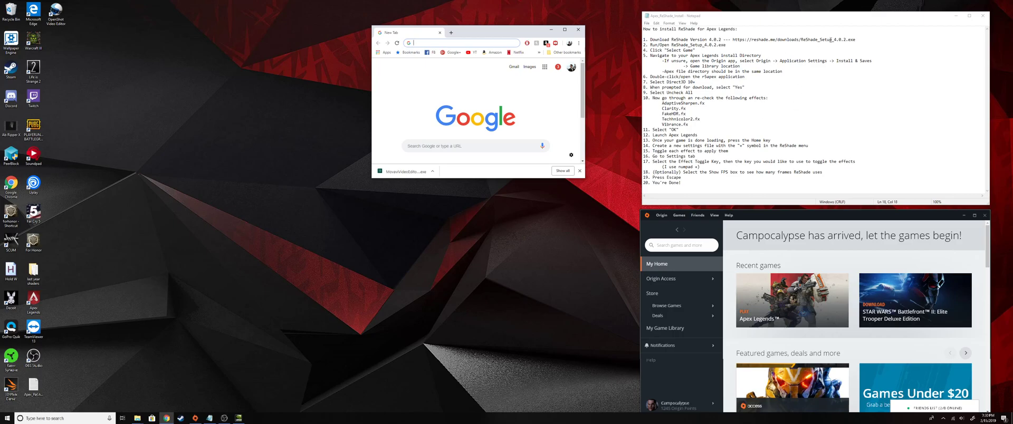
drag(864, 39, 732, 39)
key(ctrl+c)
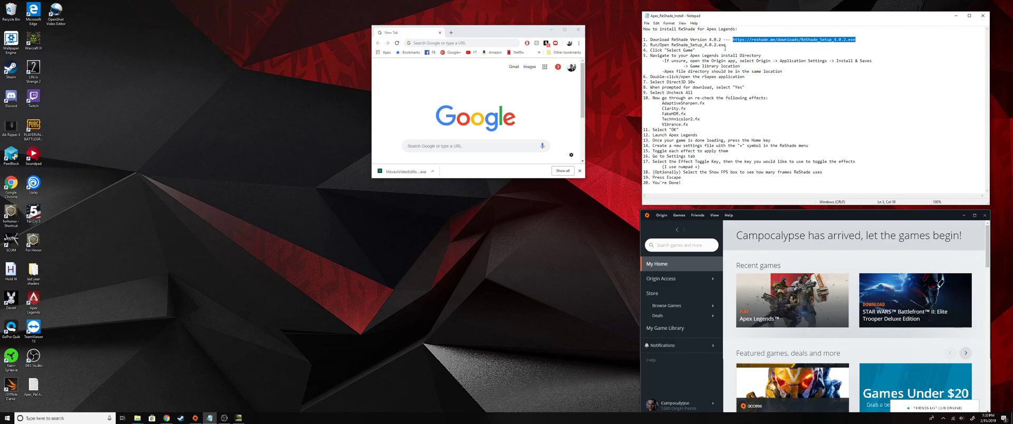
click(728, 55)
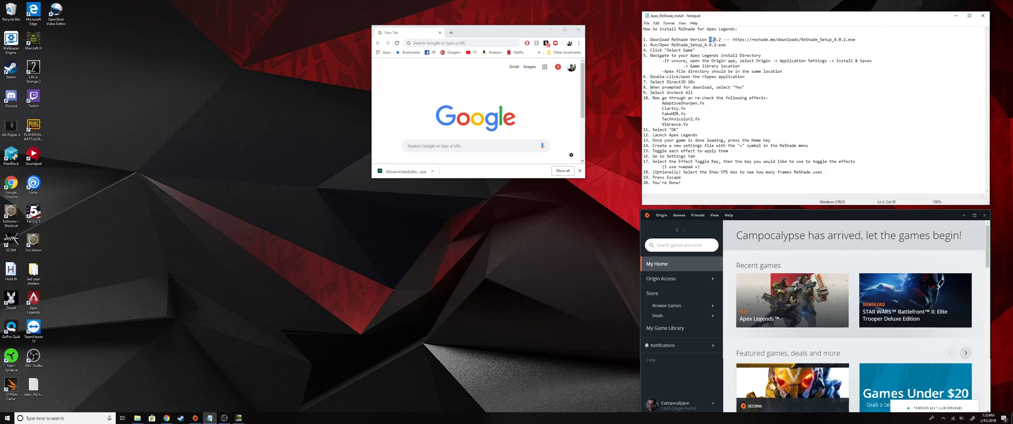
drag(711, 39, 721, 39)
click(721, 39)
drag(721, 39, 708, 39)
click(729, 39)
click(722, 40)
drag(719, 39, 712, 39)
click(854, 39)
drag(858, 39, 736, 41)
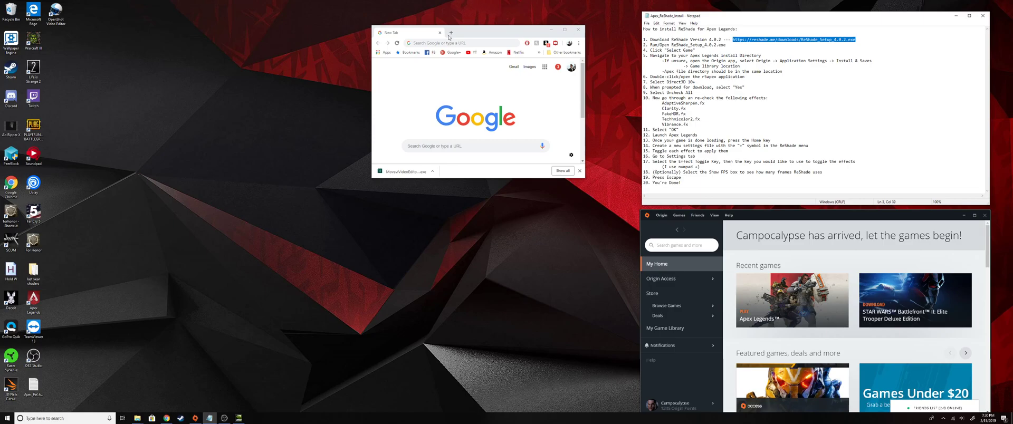
Paste the ReShade download link into Chrome's address bar and load it.
click(472, 44)
key(ctrl+v)
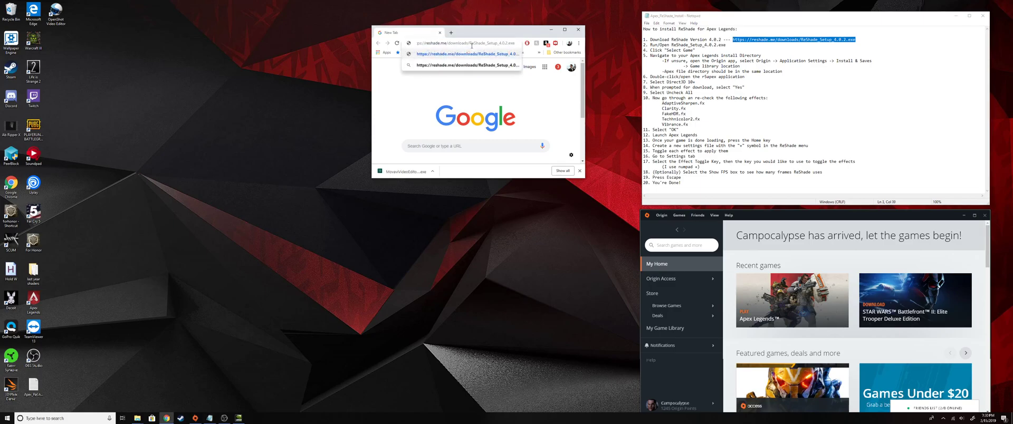
key(Return)
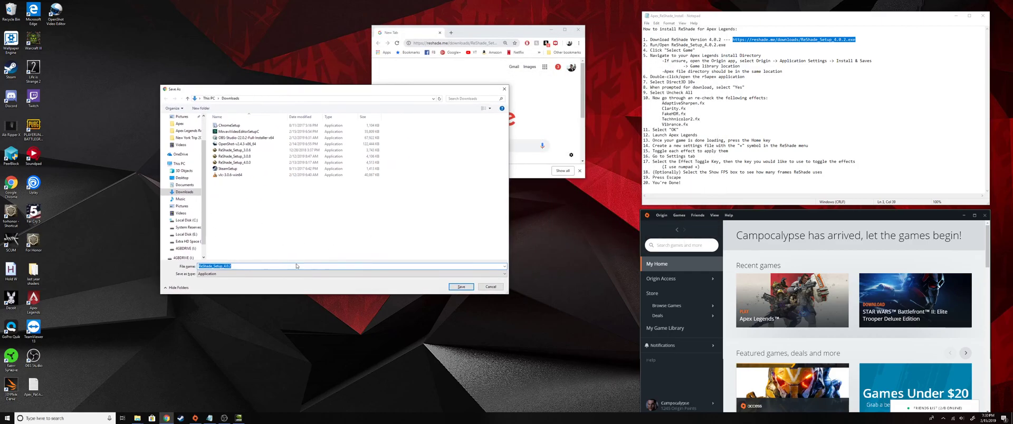
Save ReShade_Setup_4.0.2.exe to Downloads and run it from the download item.
click(460, 287)
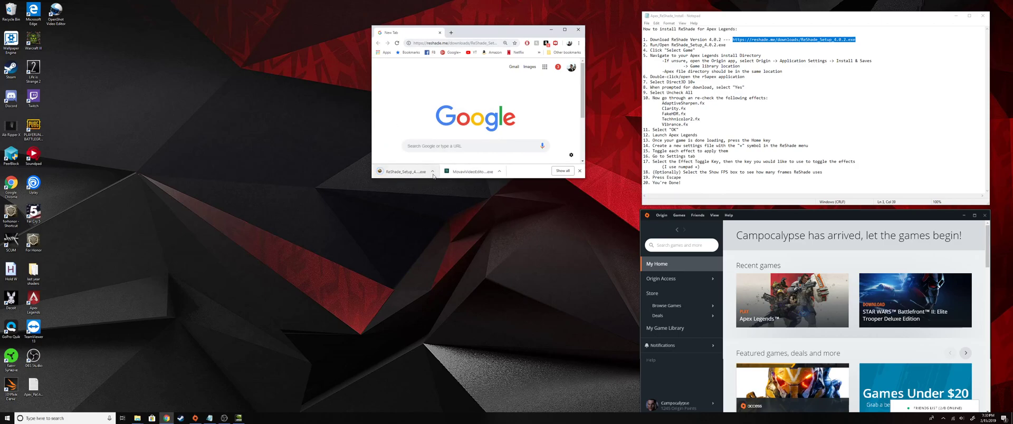
click(433, 172)
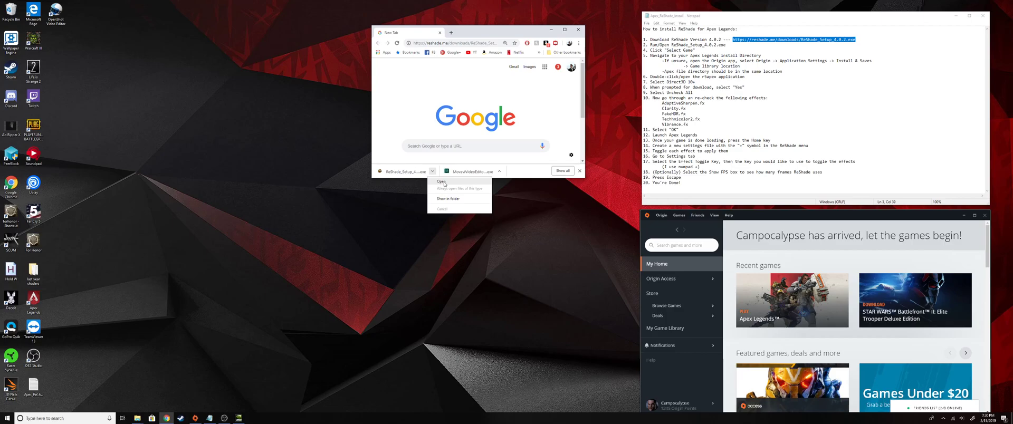
click(441, 182)
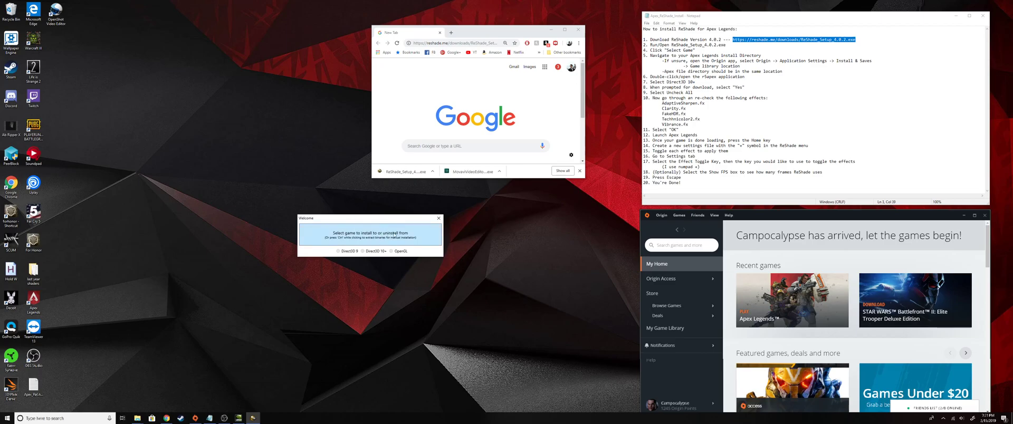
Find F:\OriginLibrary\Origin under Origin's Installs & Saves, then open ReShade's game file picker.
drag(363, 220, 365, 230)
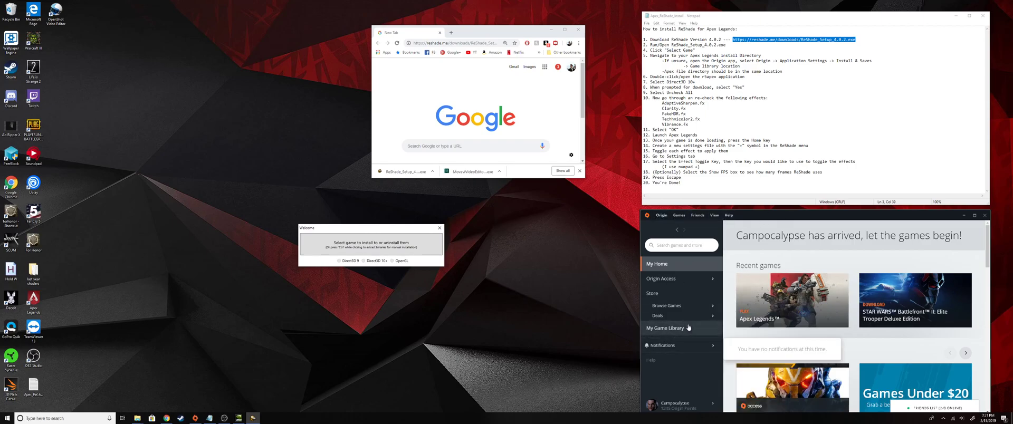
click(660, 215)
click(672, 225)
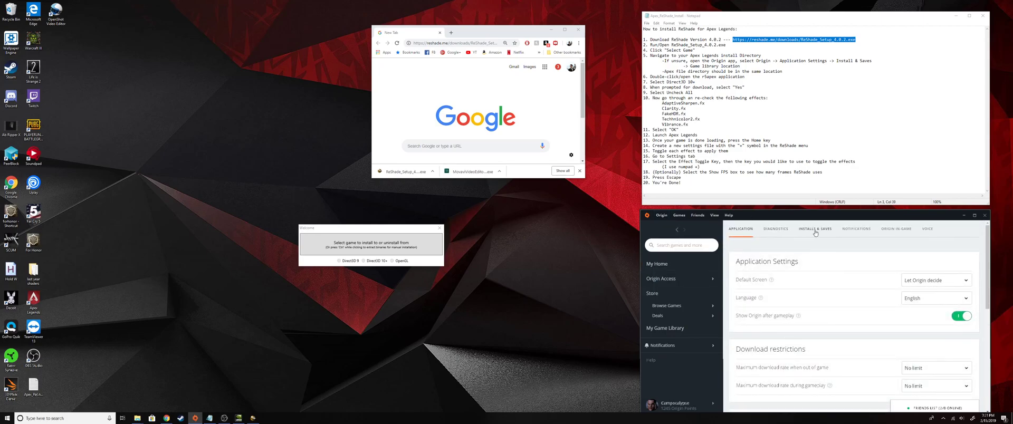
click(815, 230)
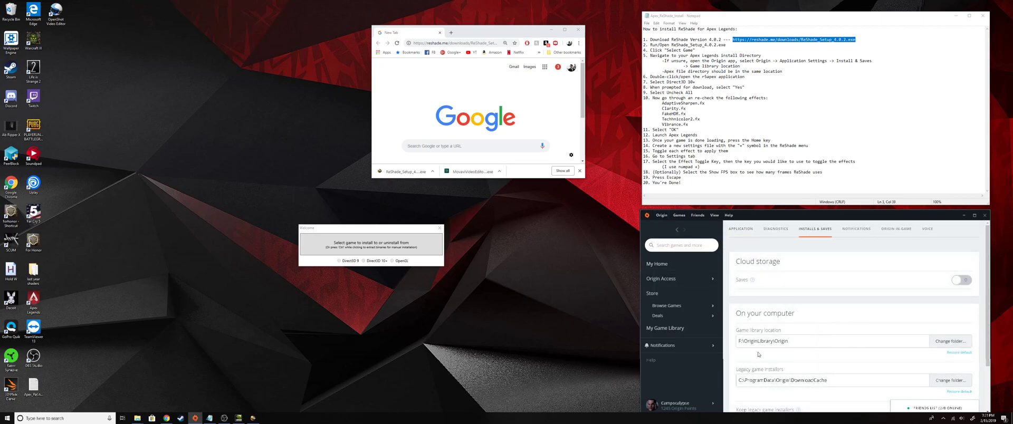
scroll(760, 353, down, 1)
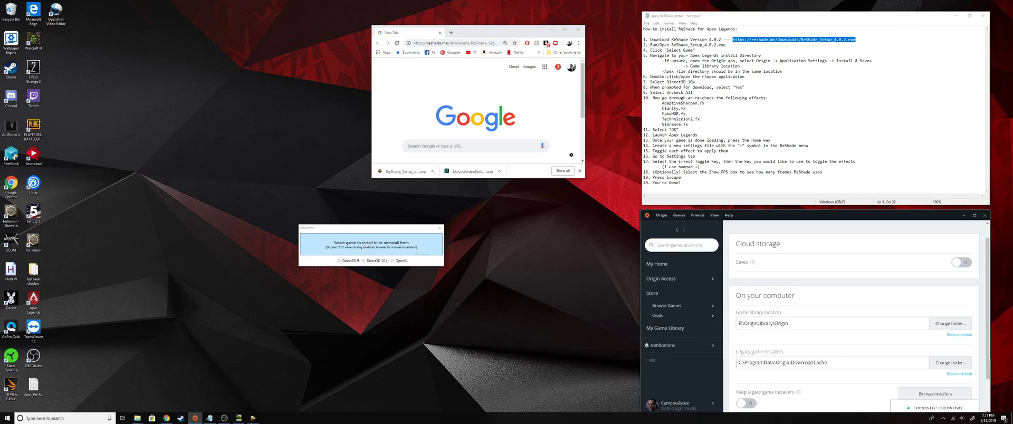
click(368, 245)
drag(377, 206, 268, 158)
Browse to F:\OriginLibrary\Origin\Apex and pick r5apex as the target game.
scroll(221, 294, down, 2)
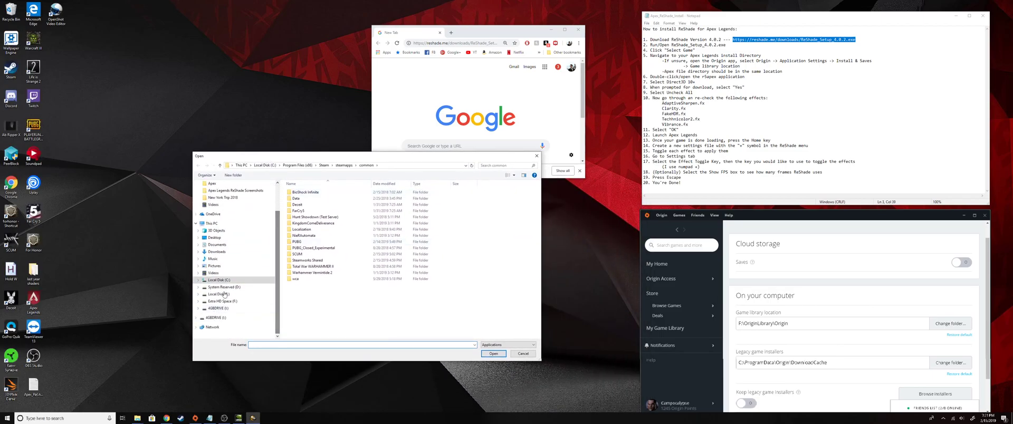
click(222, 301)
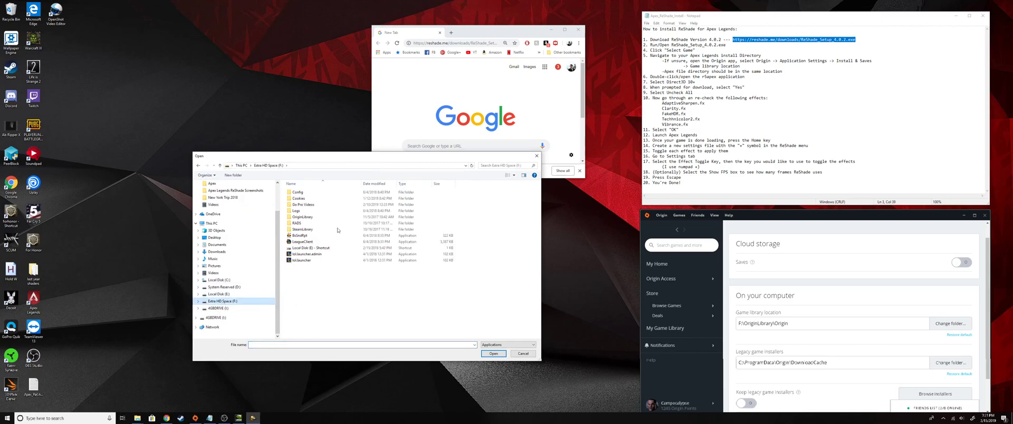
double_click(303, 216)
double_click(299, 193)
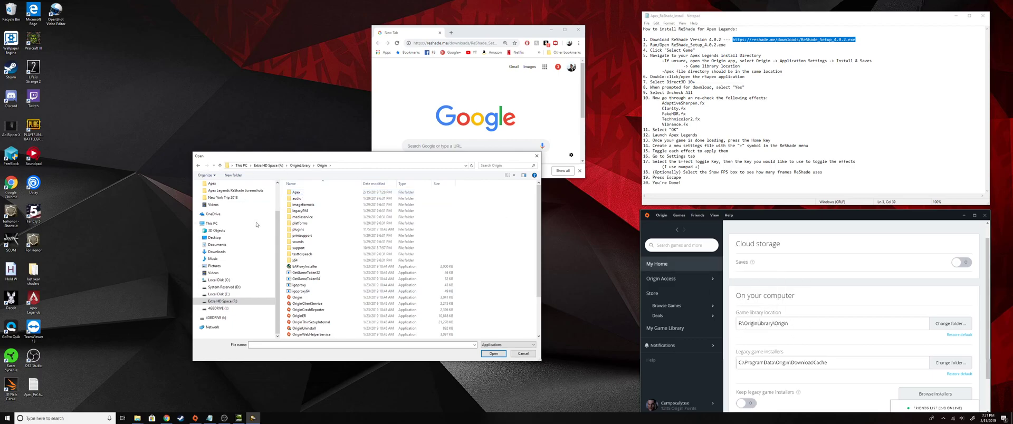
click(302, 193)
double_click(302, 193)
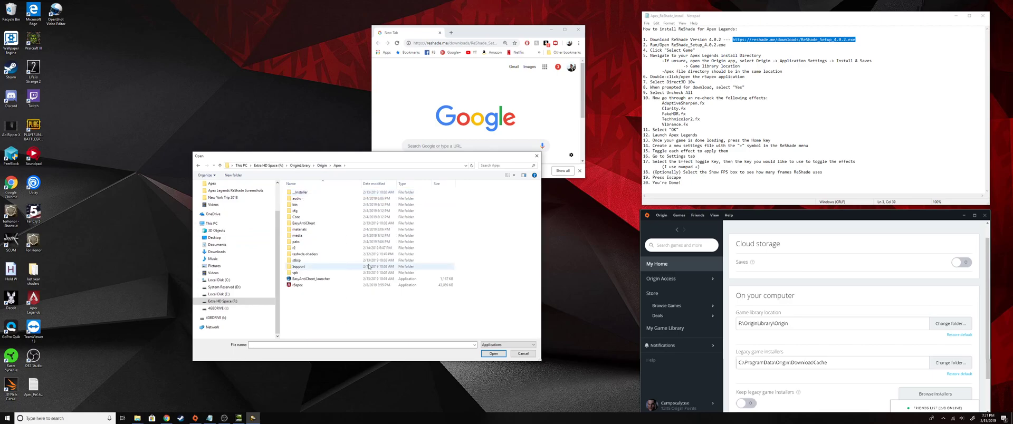
click(306, 285)
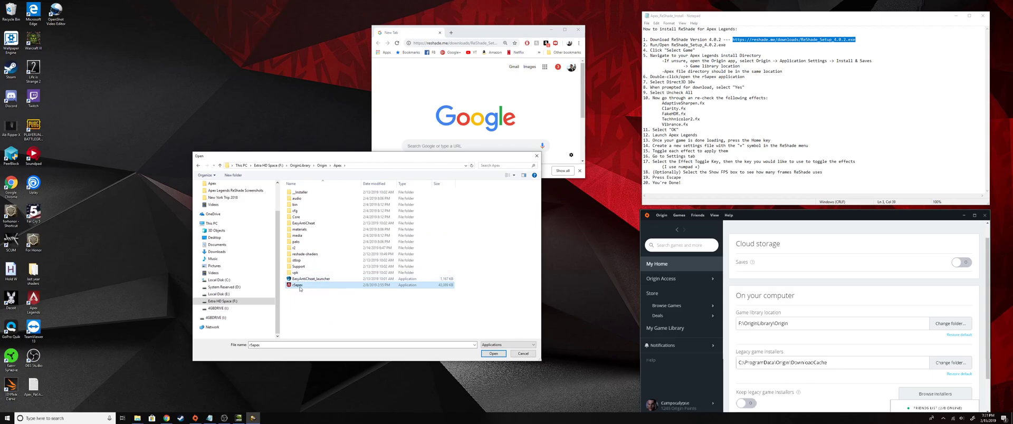
click(493, 354)
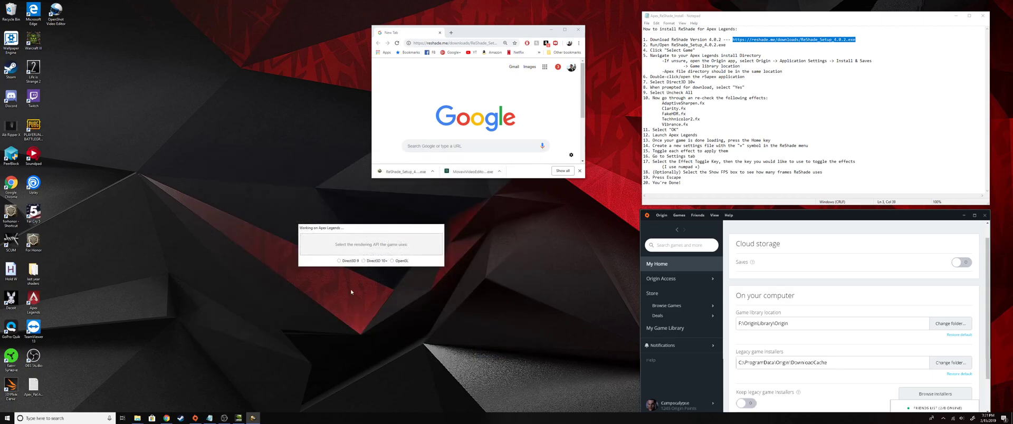
Choose Direct3D 10+ and say Yes to downloading the standard effects.
click(372, 262)
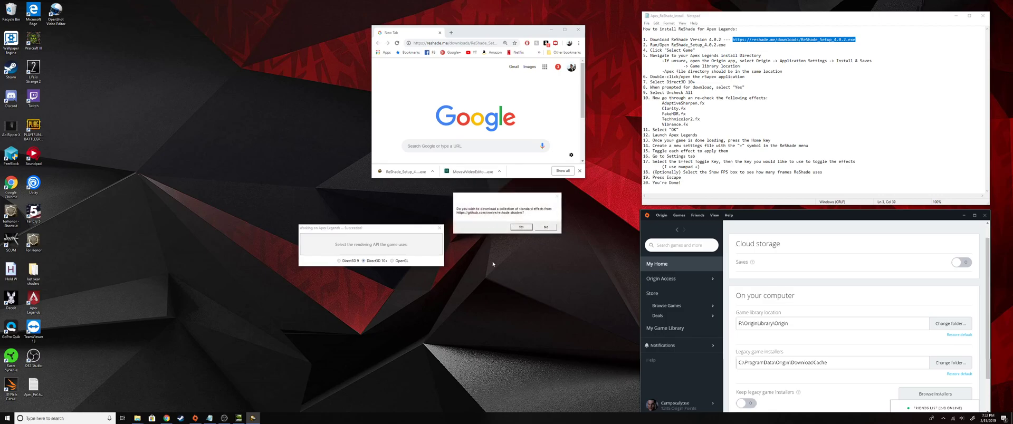
click(526, 229)
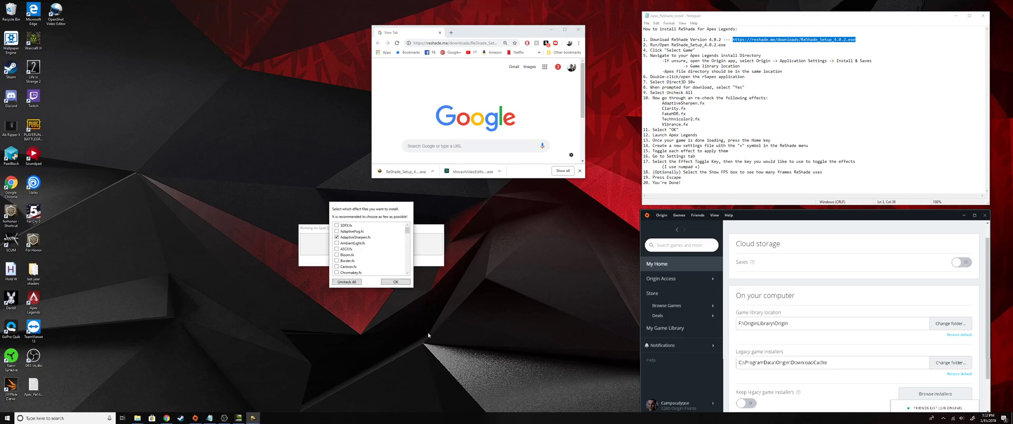
Untick all effects, keep AdaptiveSharpen, Clarity, FakeHDR, Technicolor2 and Vibrance, then confirm.
scroll(409, 269, down, 15)
scroll(409, 263, up, 15)
click(349, 284)
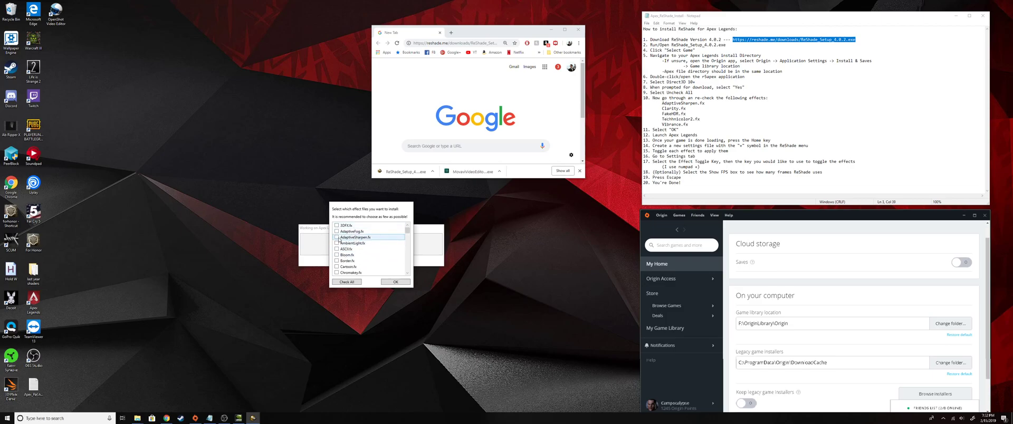
scroll(338, 256, down, 2)
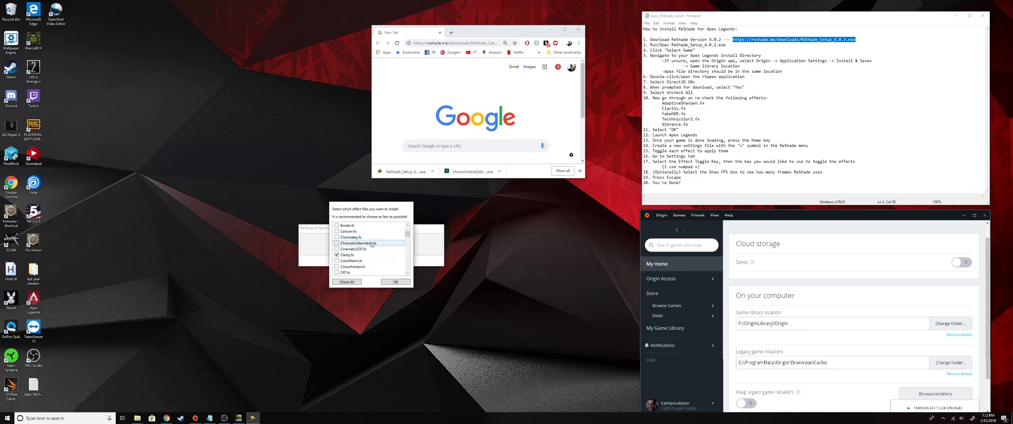
scroll(349, 258, down, 4)
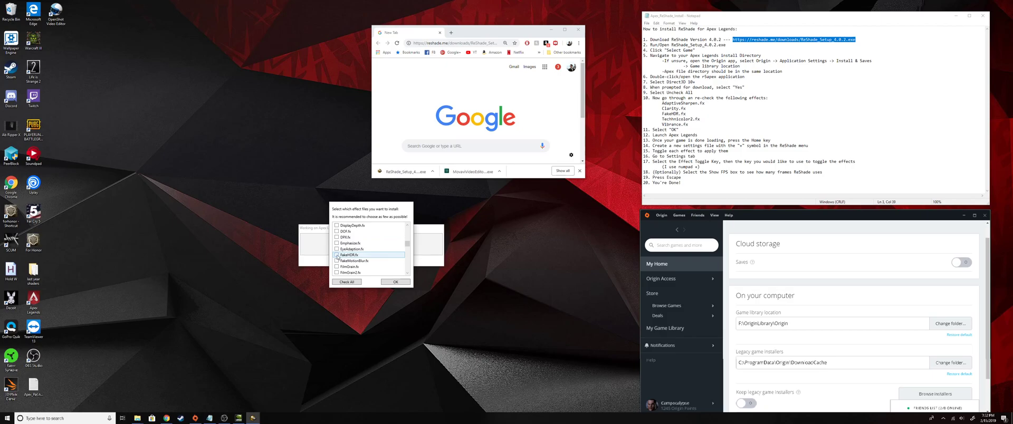
click(336, 255)
scroll(359, 259, down, 5)
scroll(366, 261, down, 5)
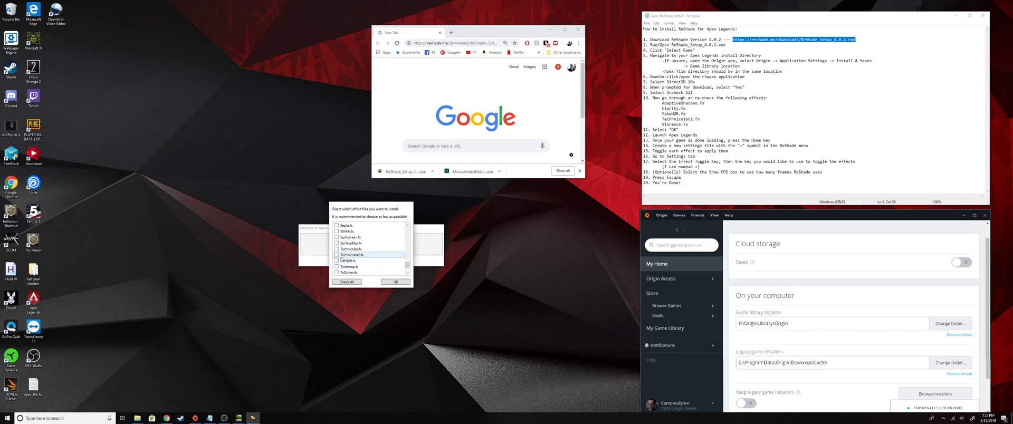
scroll(378, 257, down, 2)
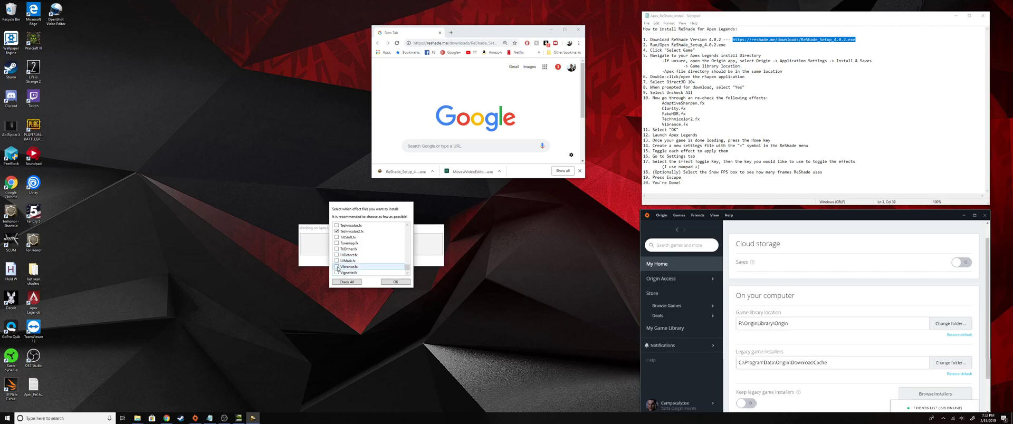
click(396, 282)
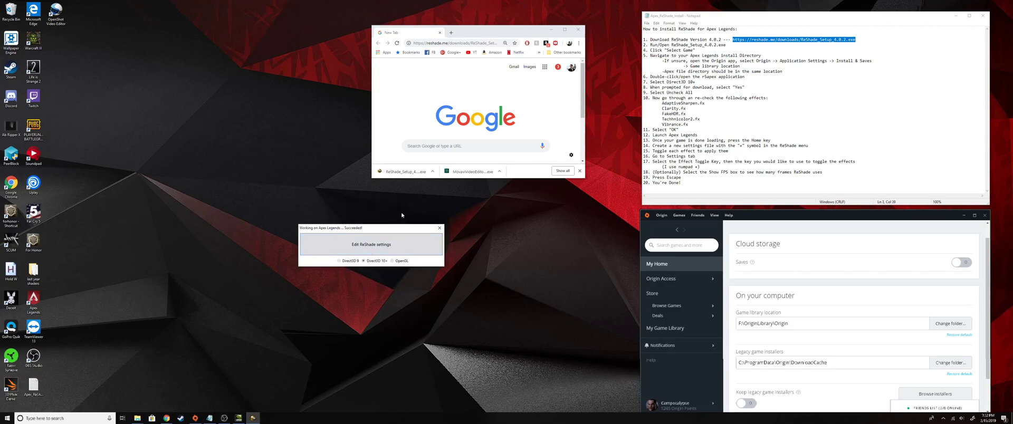
Close the ReShade installer and start Apex Legends from Origin's game library.
drag(390, 230, 316, 228)
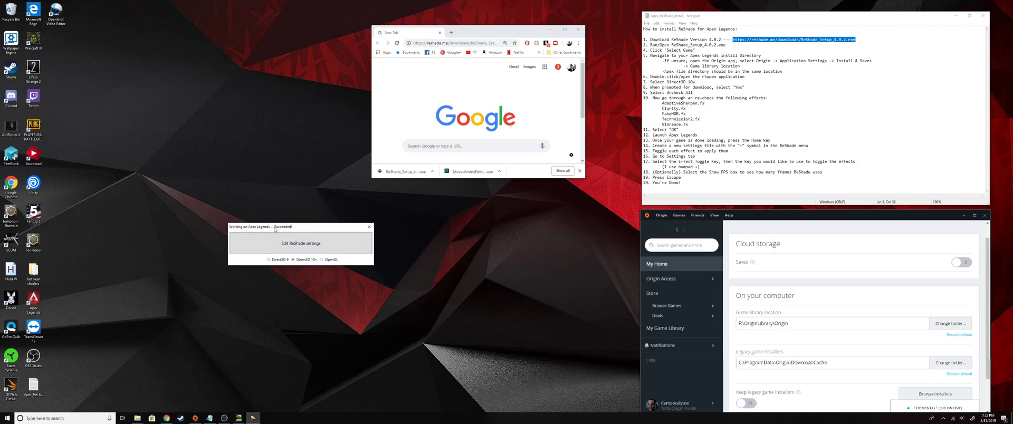
click(369, 227)
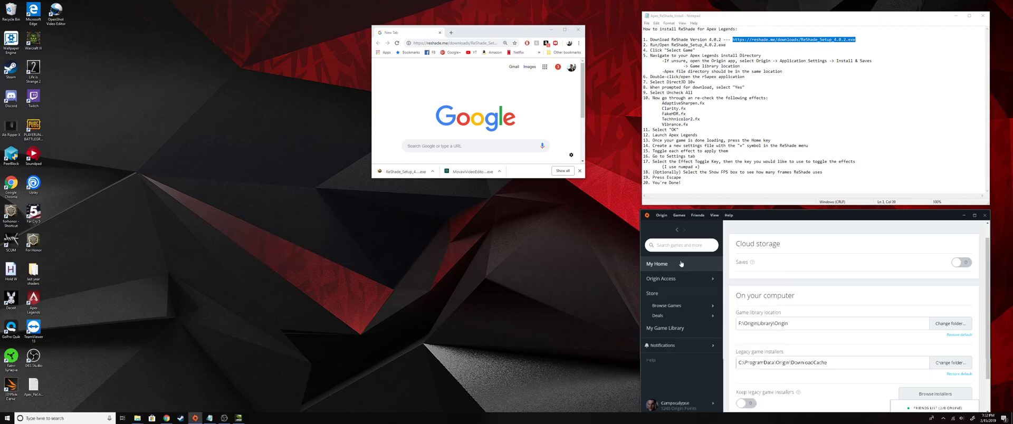
click(664, 328)
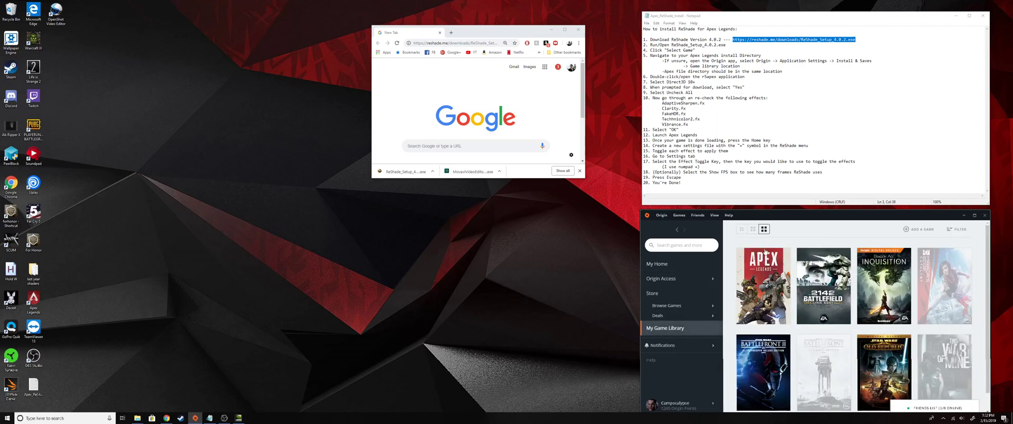
click(755, 288)
click(866, 349)
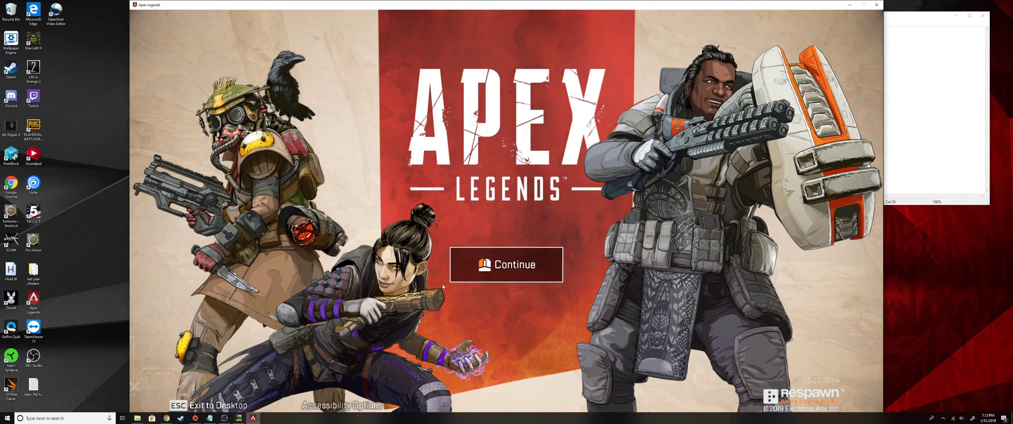
Continue past the splash and tutorial pages, then enable HDR and Technicolor2.
click(457, 278)
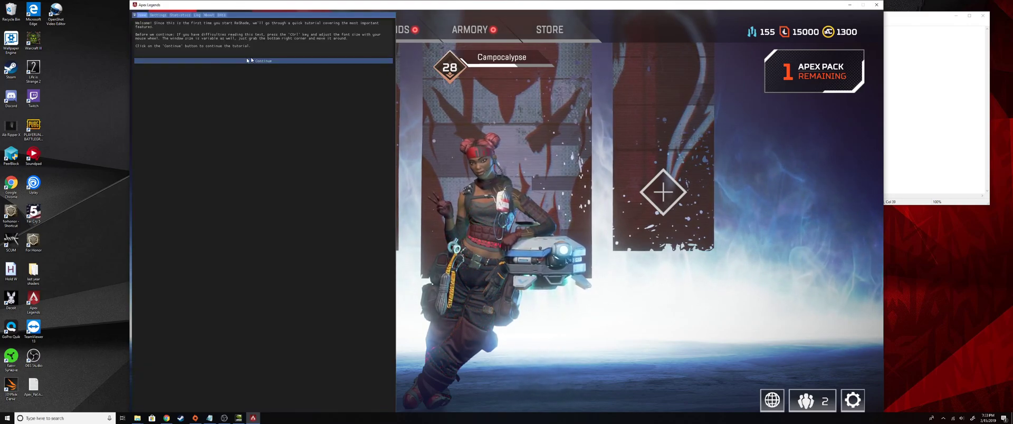
click(268, 60)
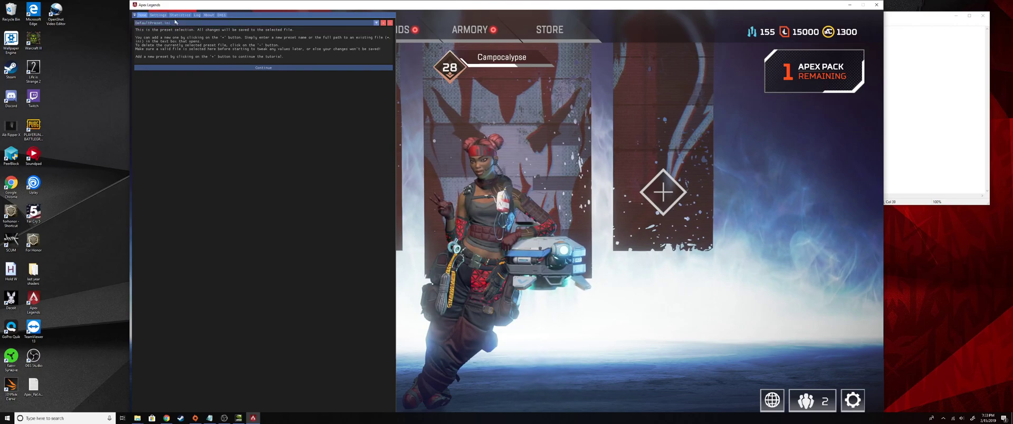
click(266, 68)
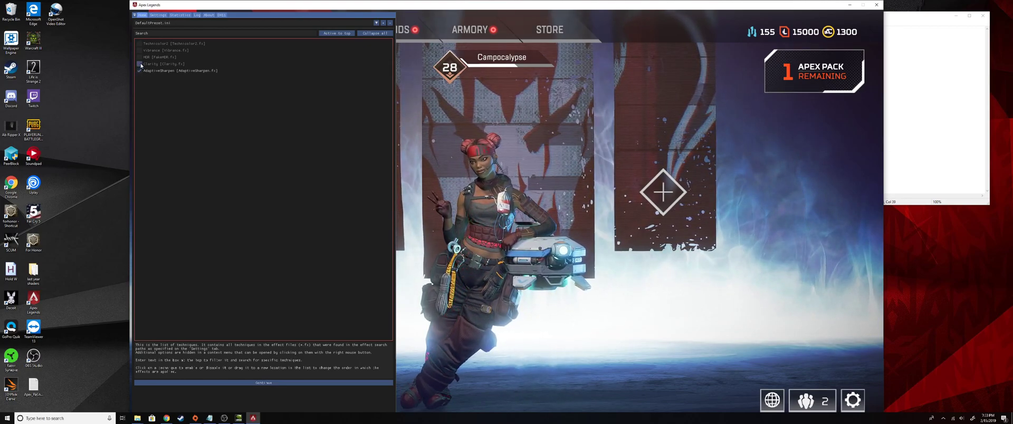
click(140, 57)
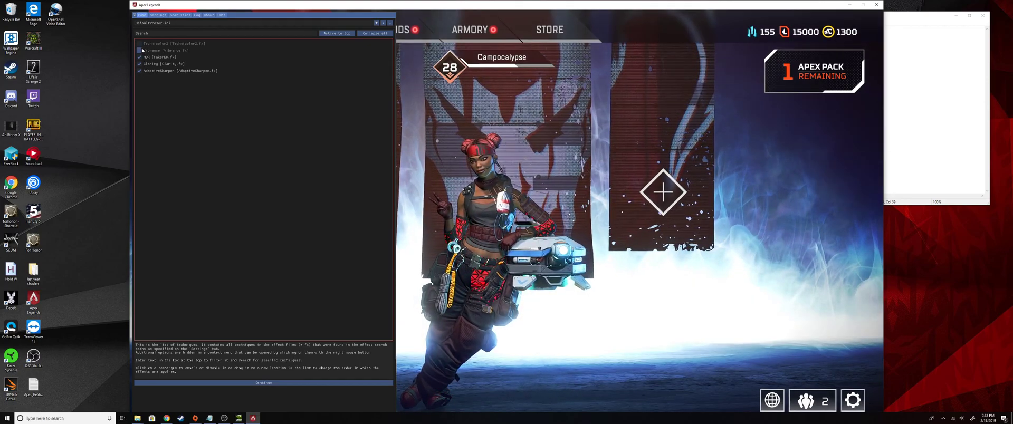
click(141, 47)
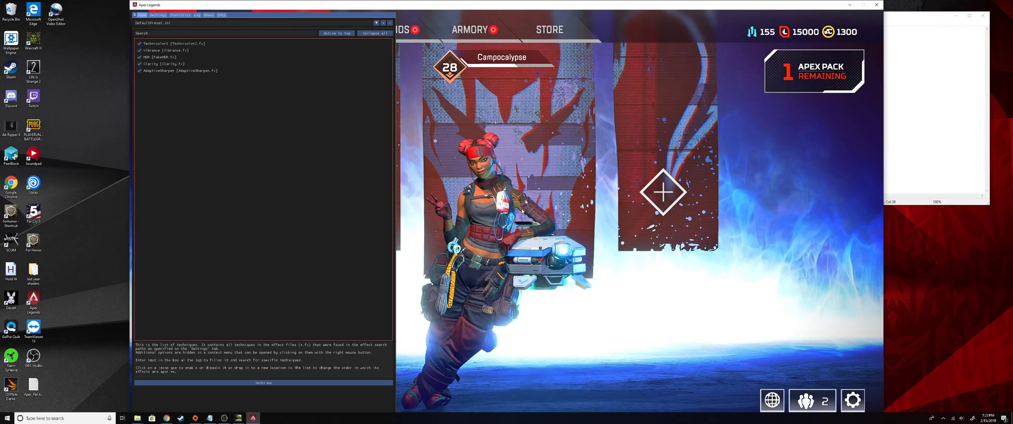
Open the Settings tab in the ReShade overlay.
click(158, 14)
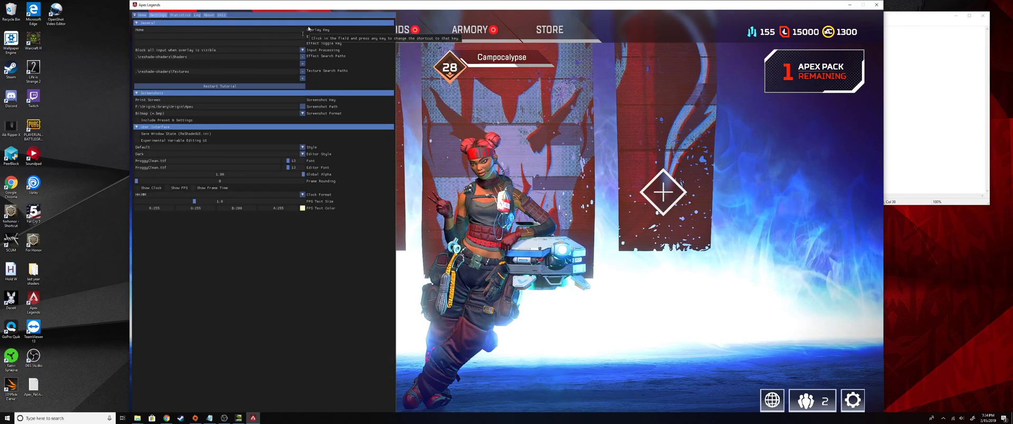
click(142, 16)
click(160, 16)
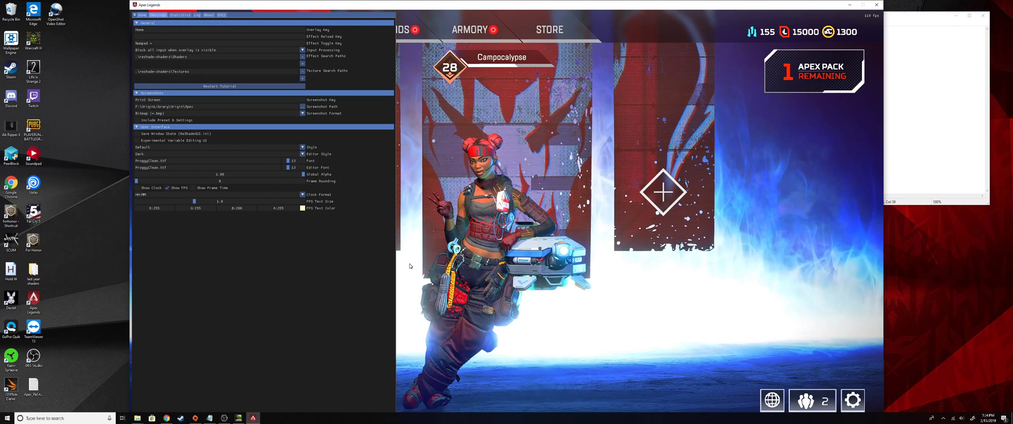
Close the overlay with Home and toggle the effects off and back on to compare.
key(Home)
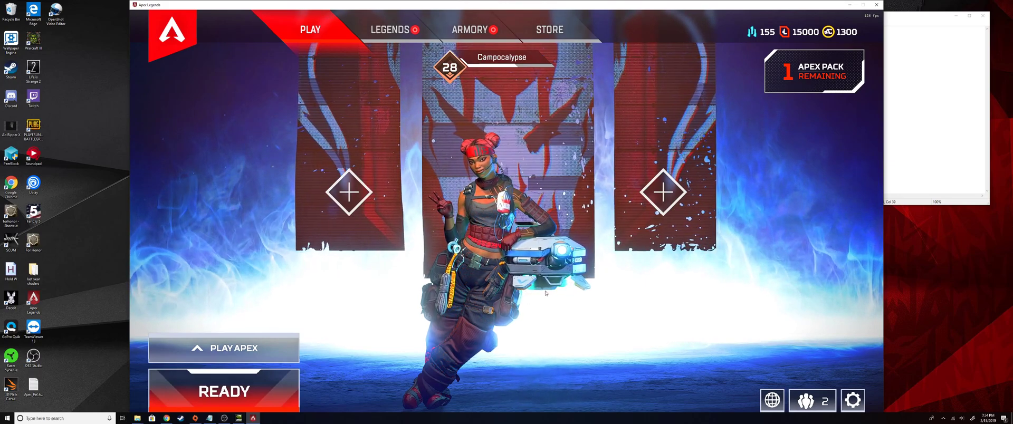
key(Scroll_Lock)
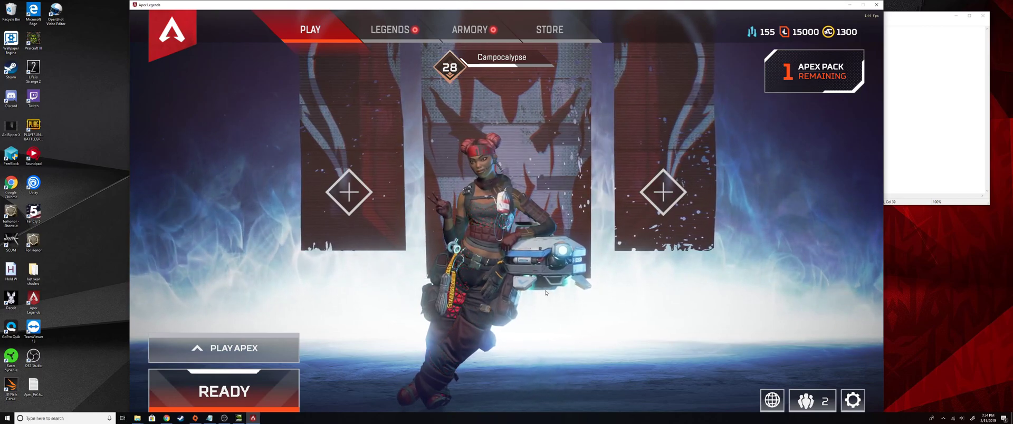
key(Scroll_Lock)
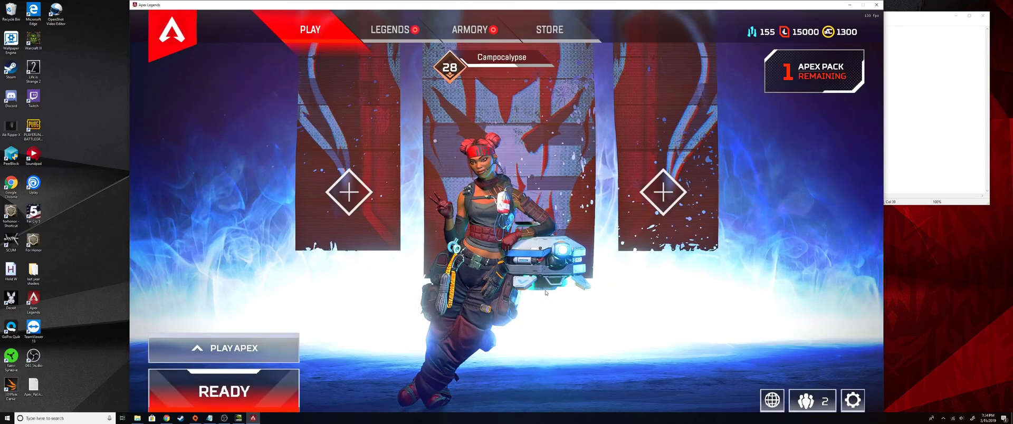
Browse the Armory's assault rifle skins, then open the remaining Apex pack and return to the lobby.
click(472, 30)
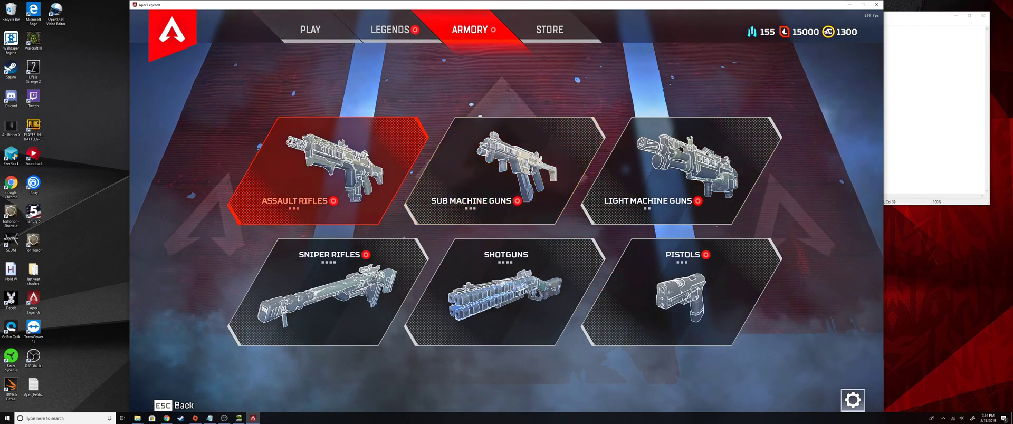
click(380, 201)
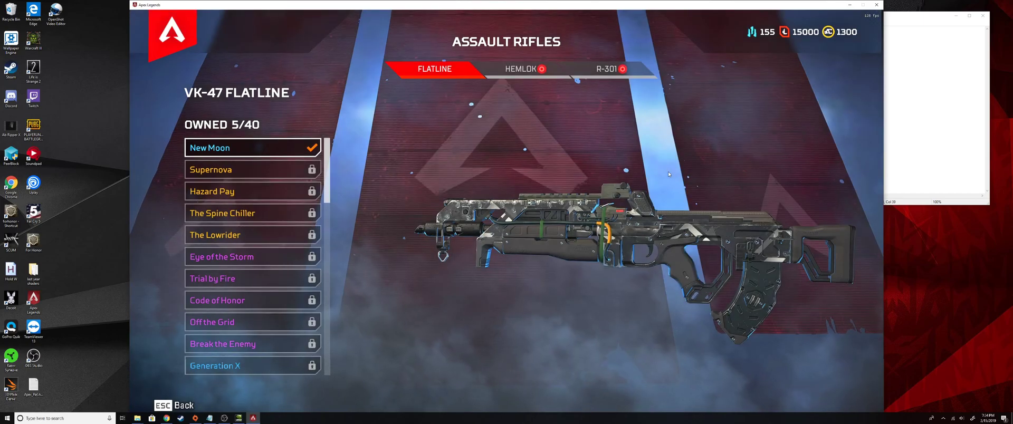
key(Escape)
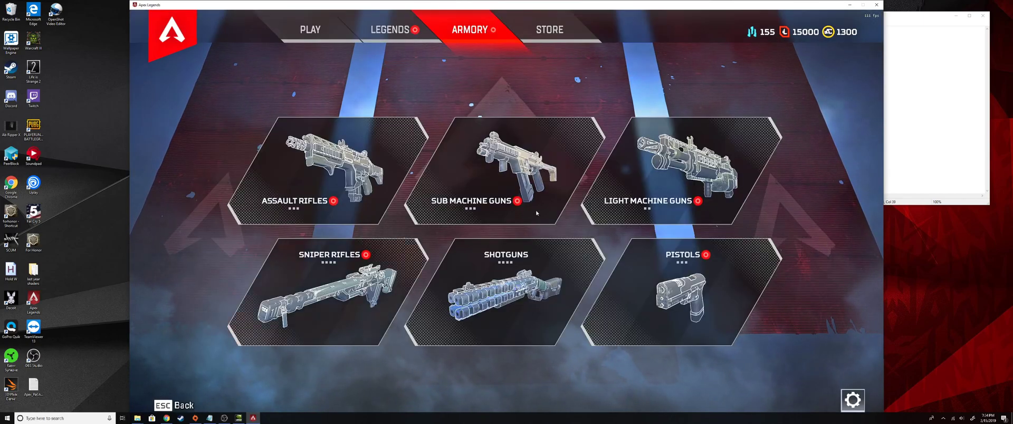
key(Escape)
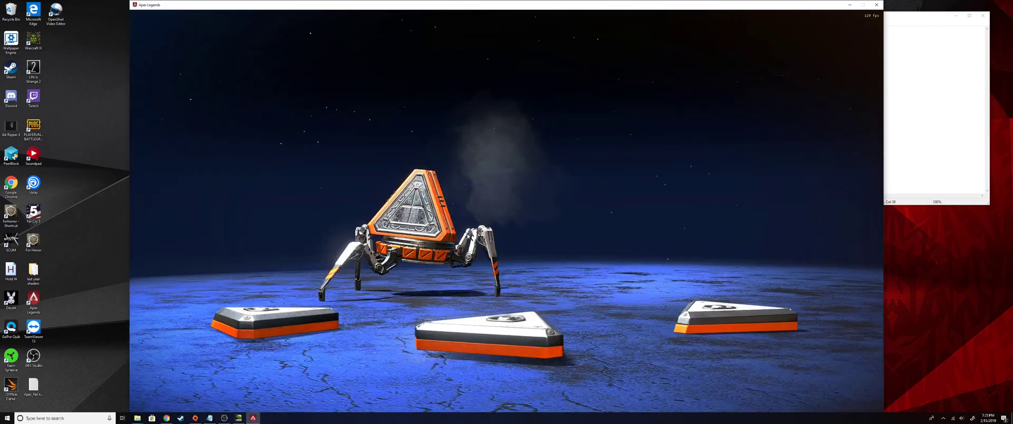
click(302, 294)
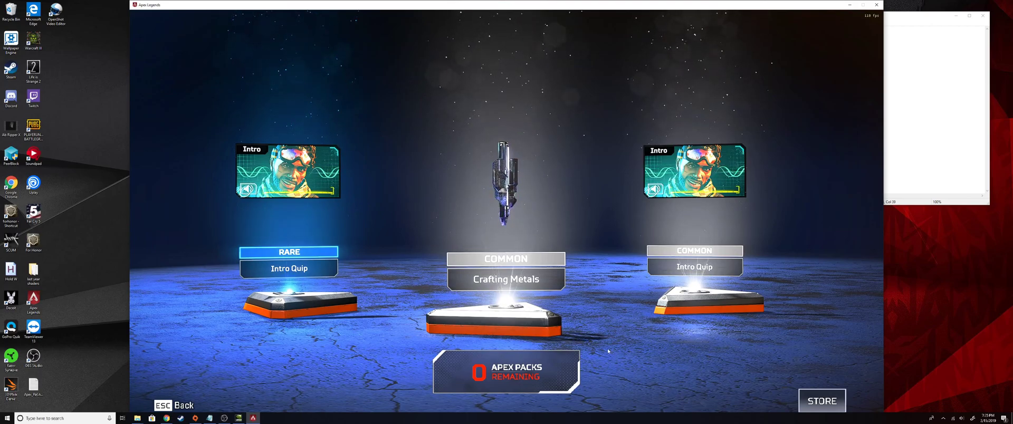
click(180, 405)
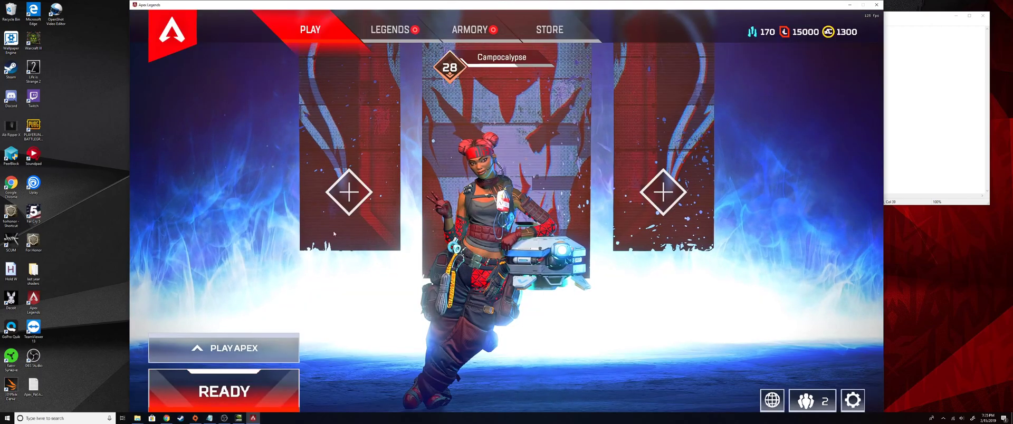
Select the Training game mode and ready up to start it.
click(240, 358)
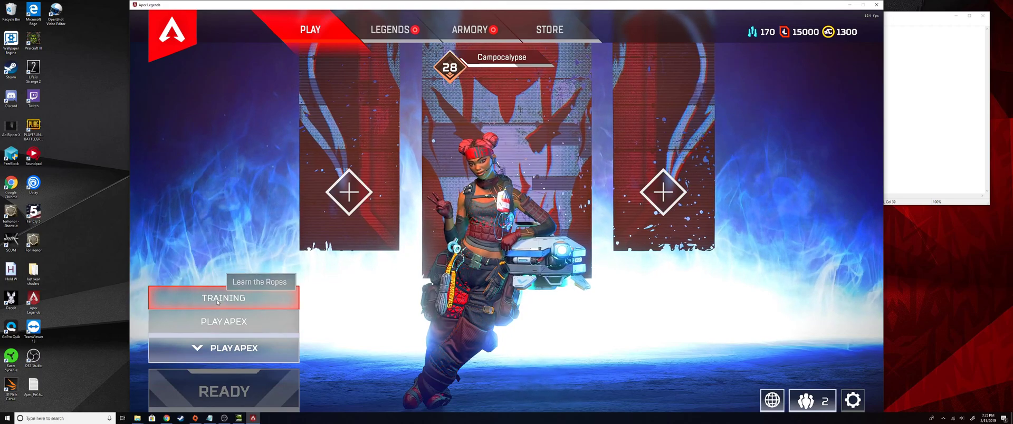
click(243, 299)
click(223, 392)
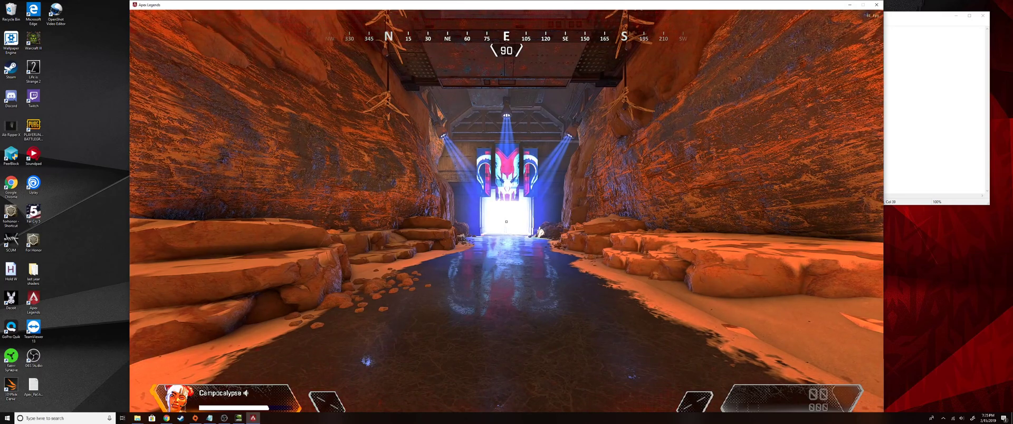
Walk down the tutorial canyon toward the lit banner and sprint onto the sandy slope.
key(w)
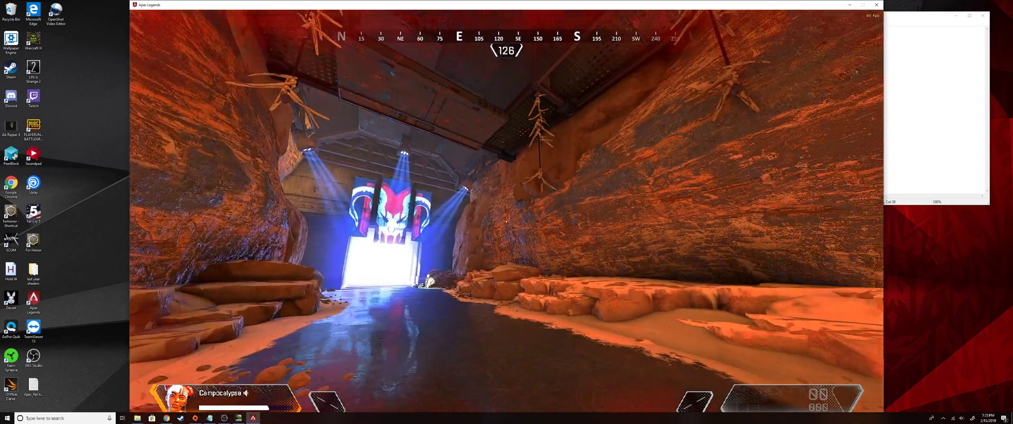
key(w)
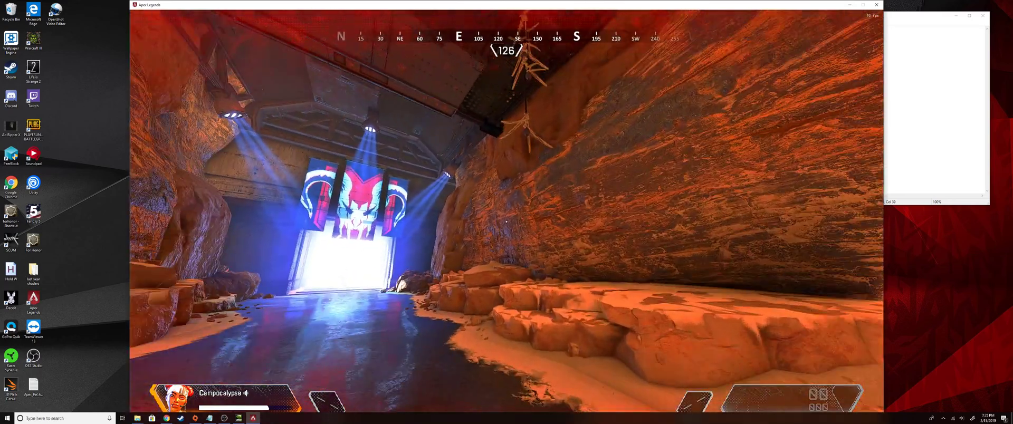
key(w)
key(w)
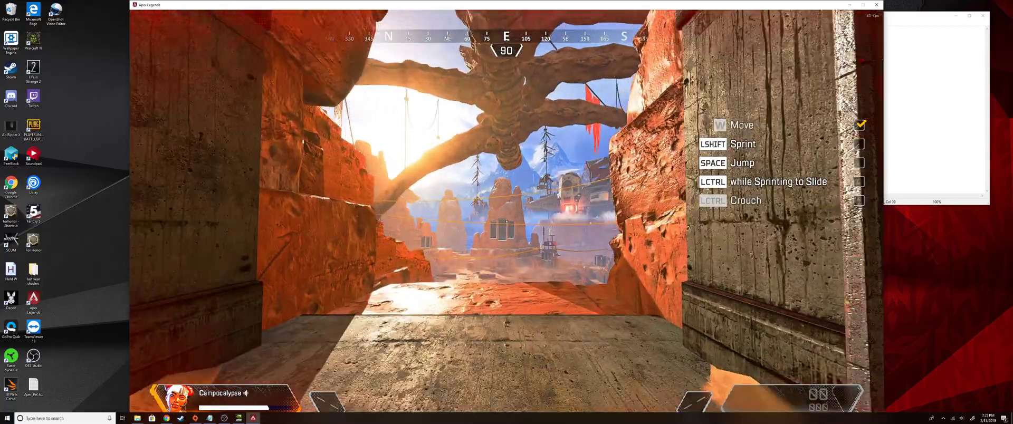
key(shift)
key(w)
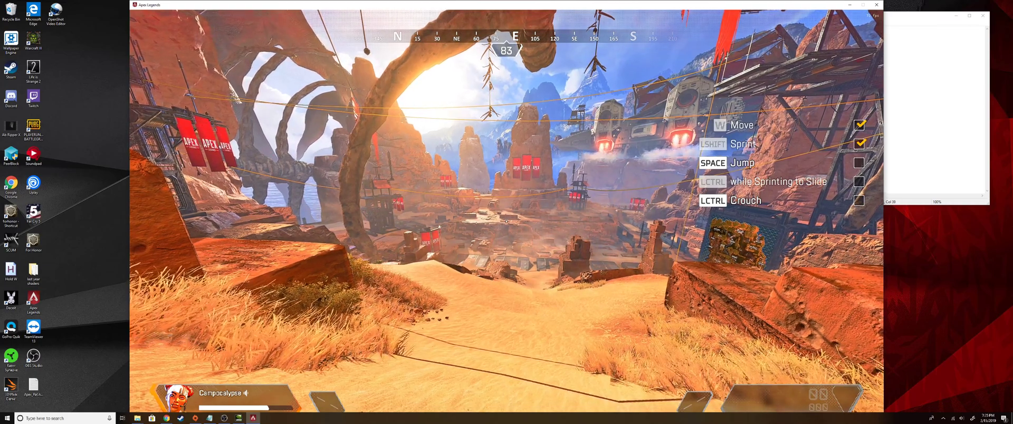
key(w)
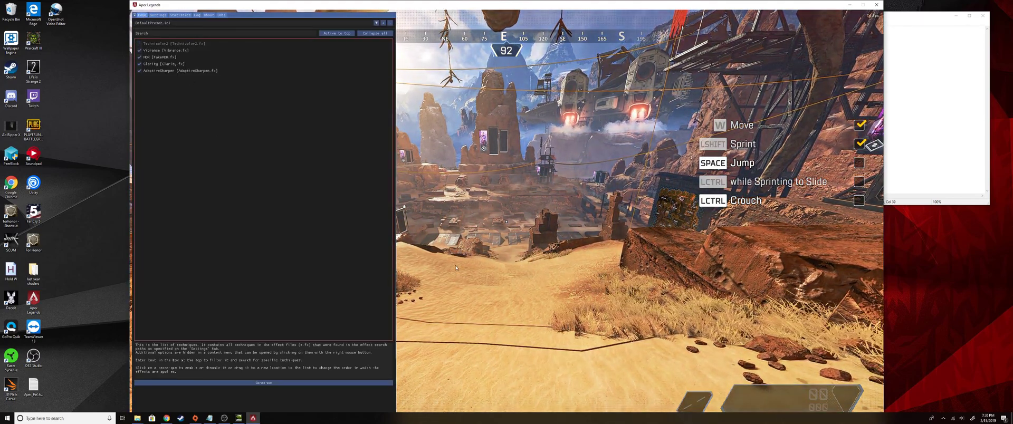
Hide the ReShade overlay, walk down the dune toward the buildings, then reopen the effects list.
key(Home)
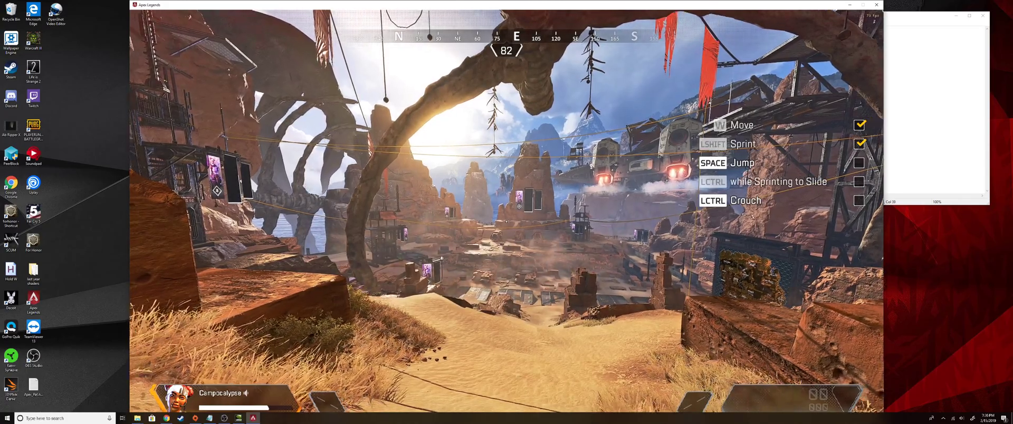
key(w)
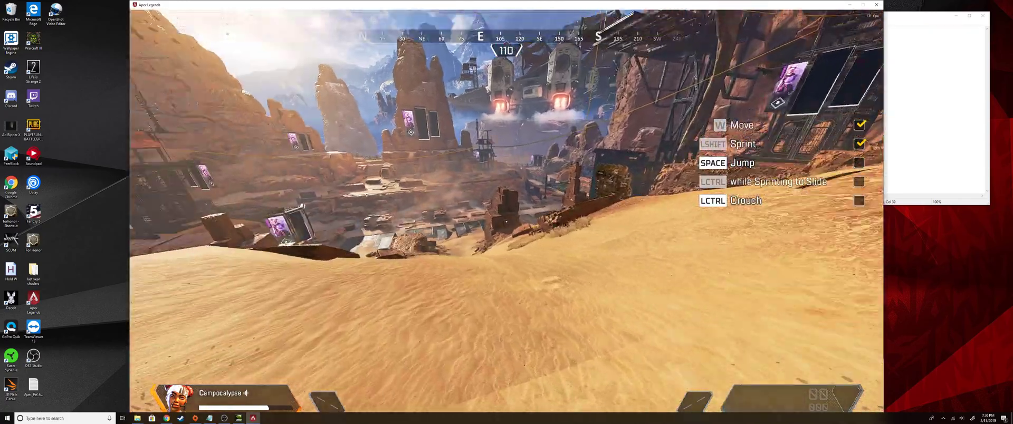
key(w)
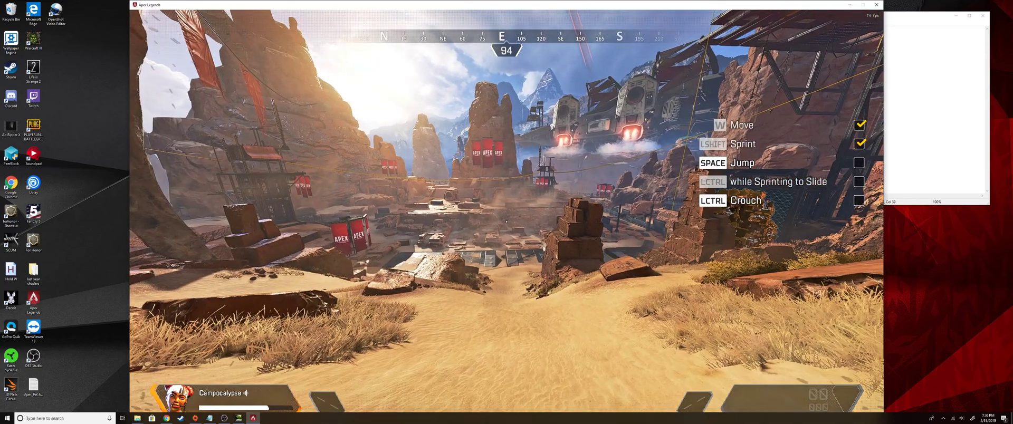
key(Escape)
key(Escape)
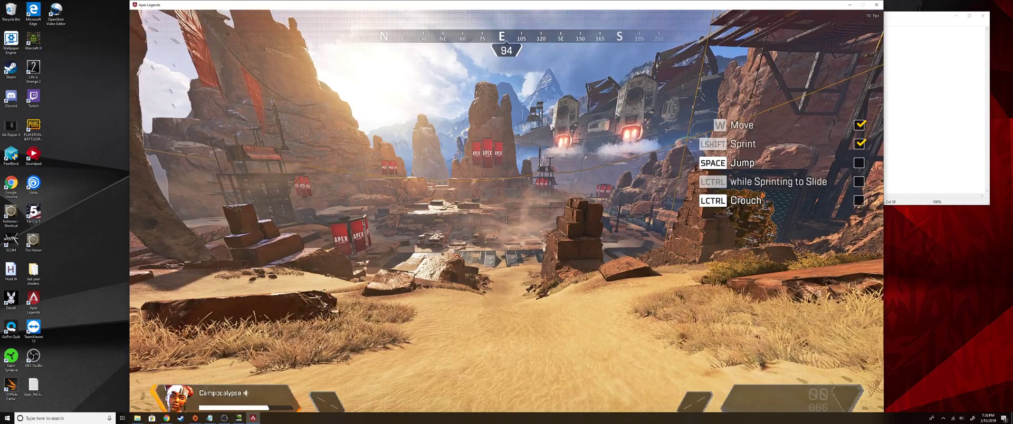
key(Home)
Enable Technicolor2, lower its Saturation to about 0.82, then hide and reshow the overlay.
click(140, 43)
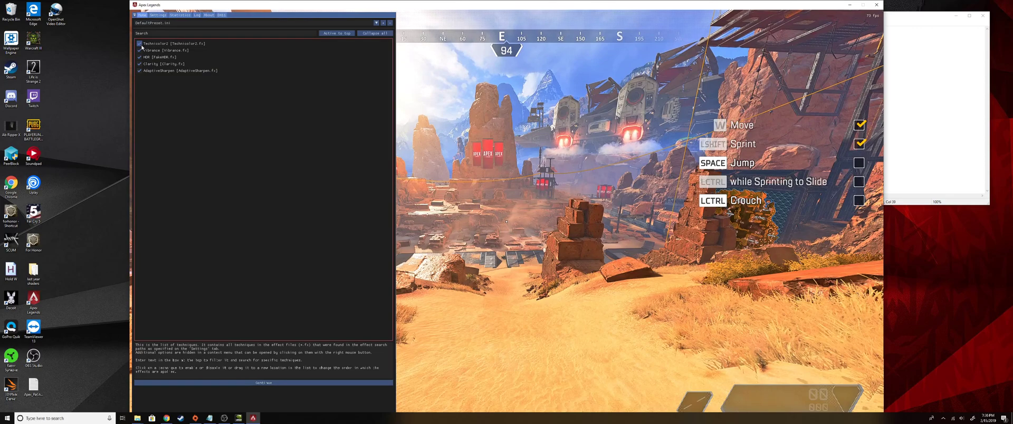
click(267, 383)
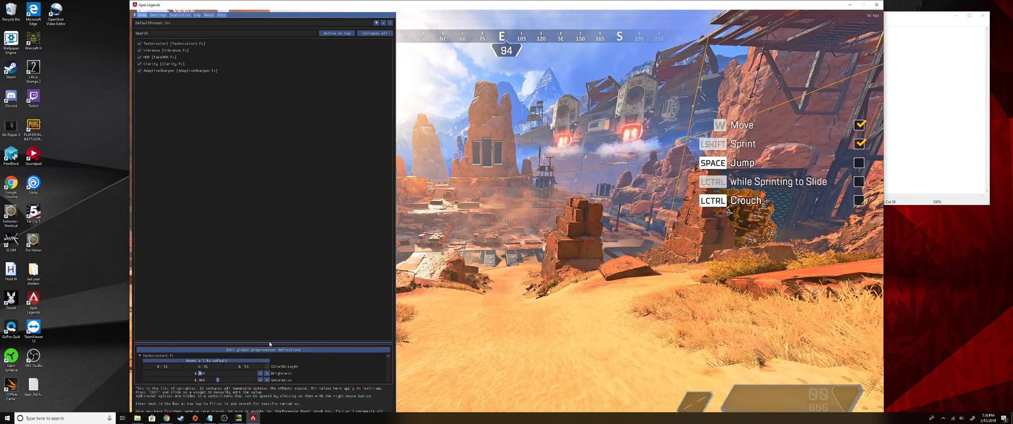
drag(267, 343, 296, 183)
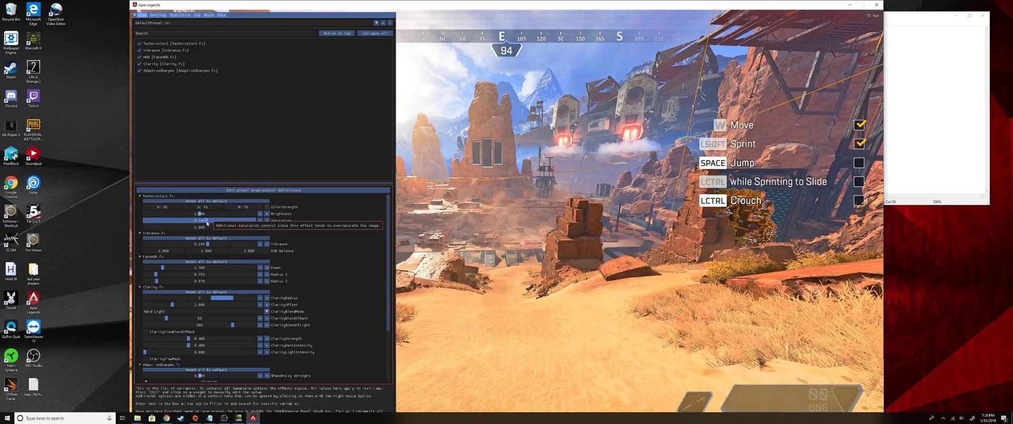
drag(207, 223, 205, 225)
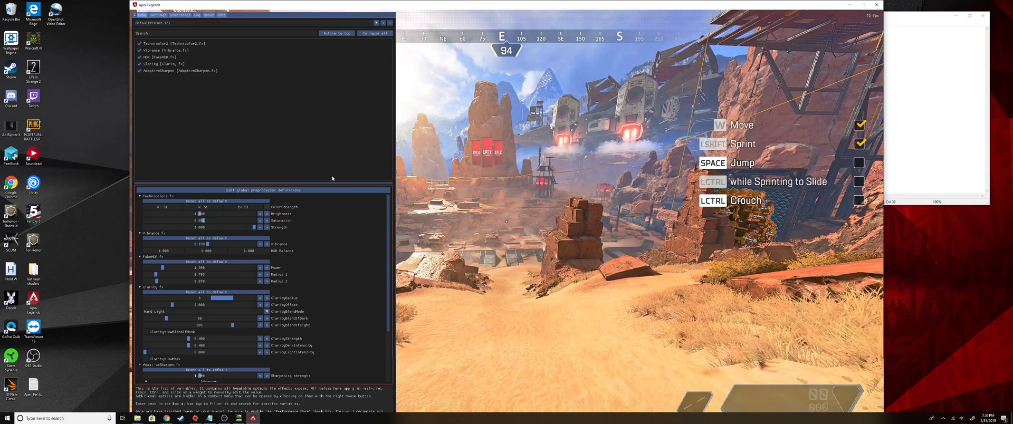
key(Home)
key(Home)
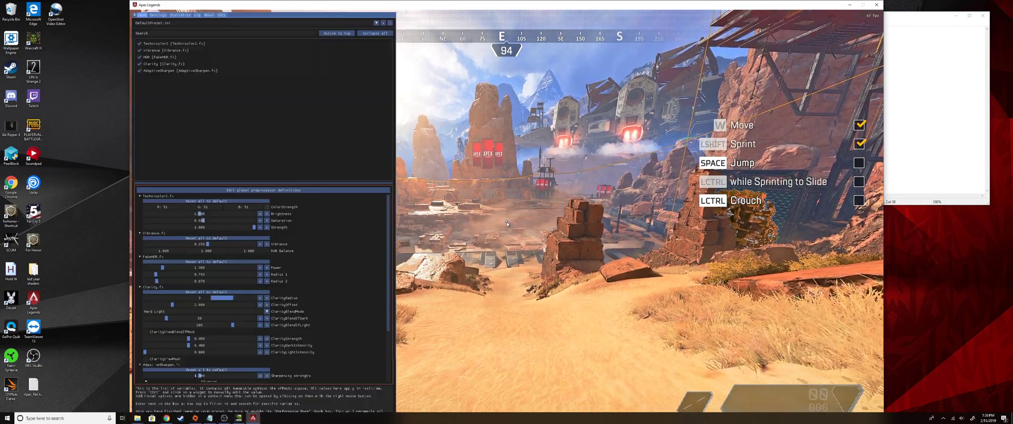
key(Home)
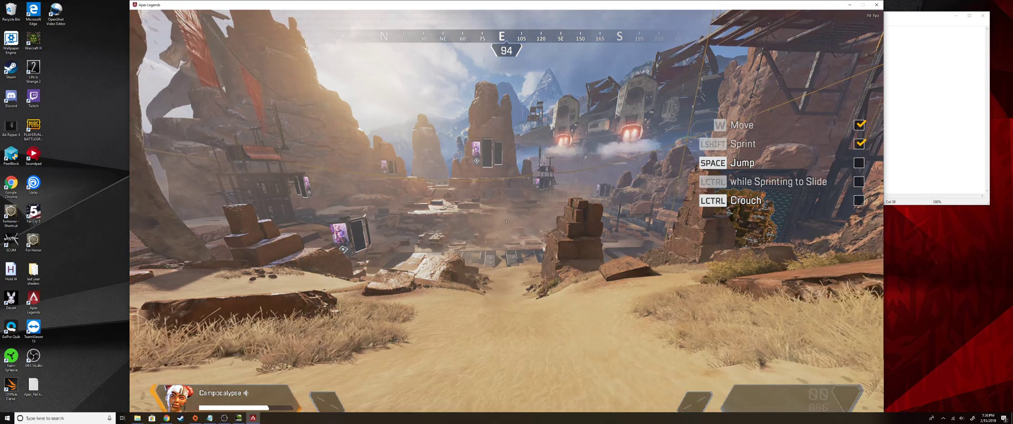
Run through the canyon, slide while sprinting, and jump onto the metal ramp.
key(w)
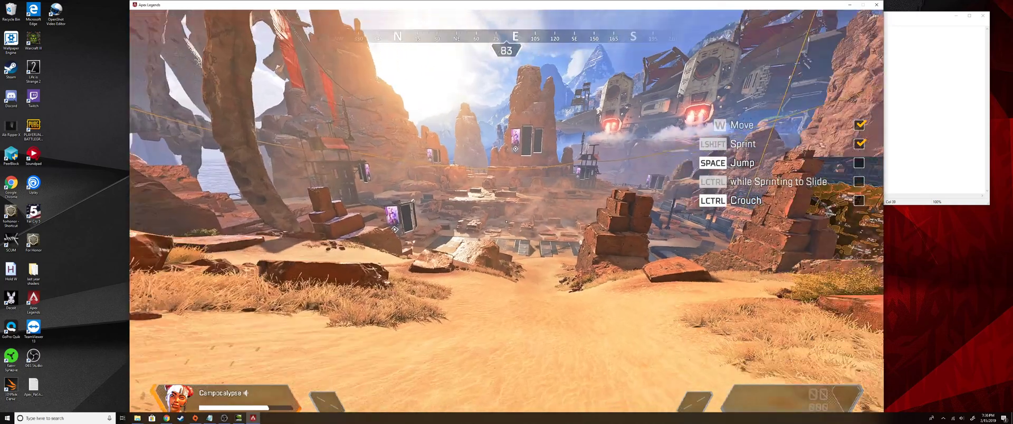
key(w)
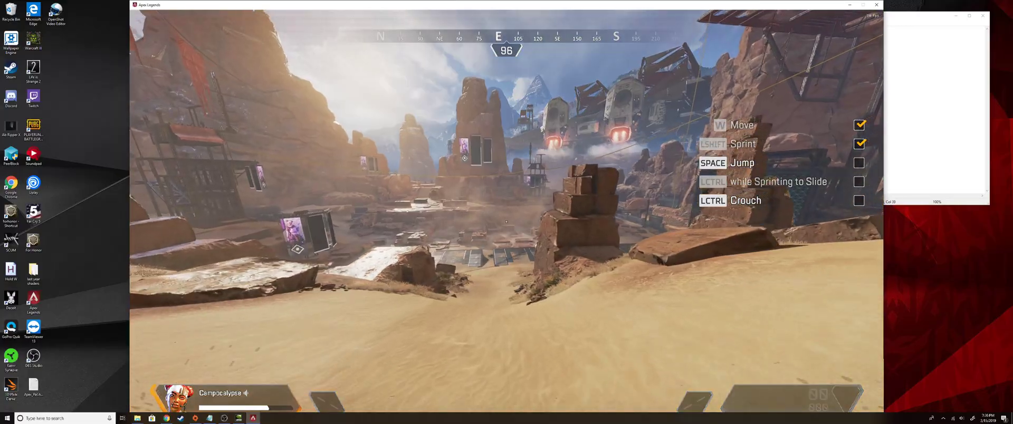
key(w)
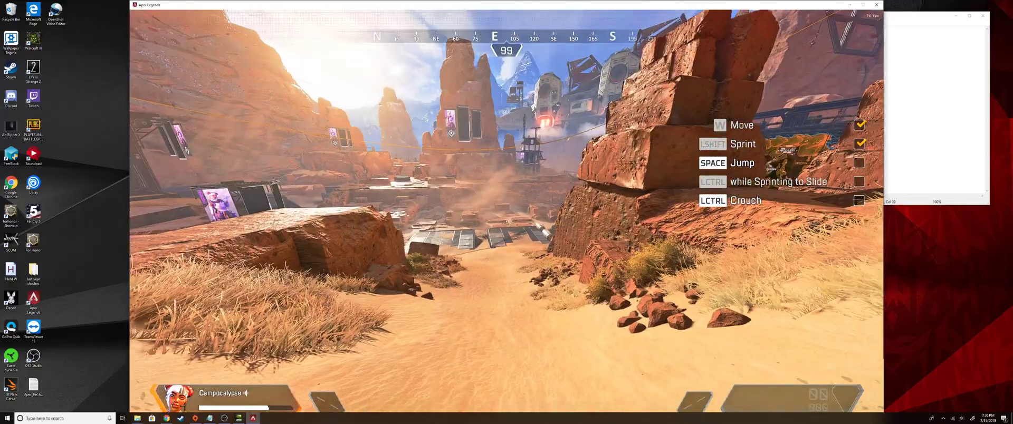
key(w)
key(ctrl)
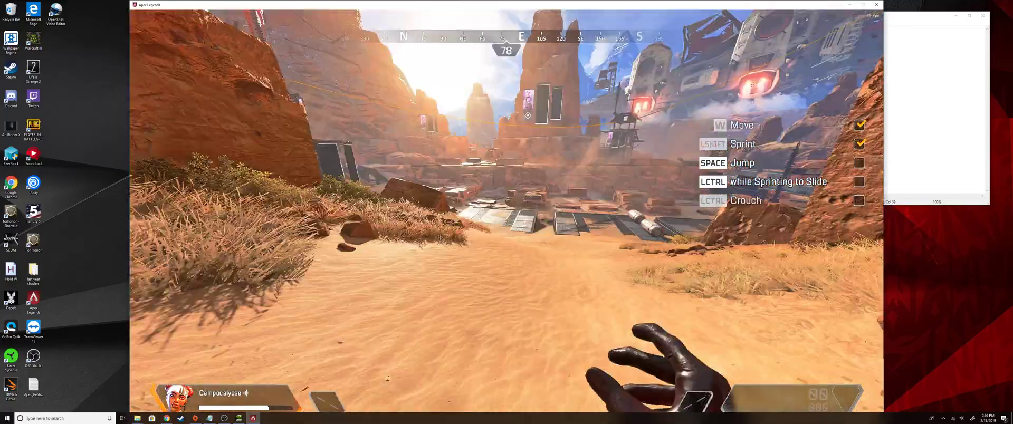
key(ctrl)
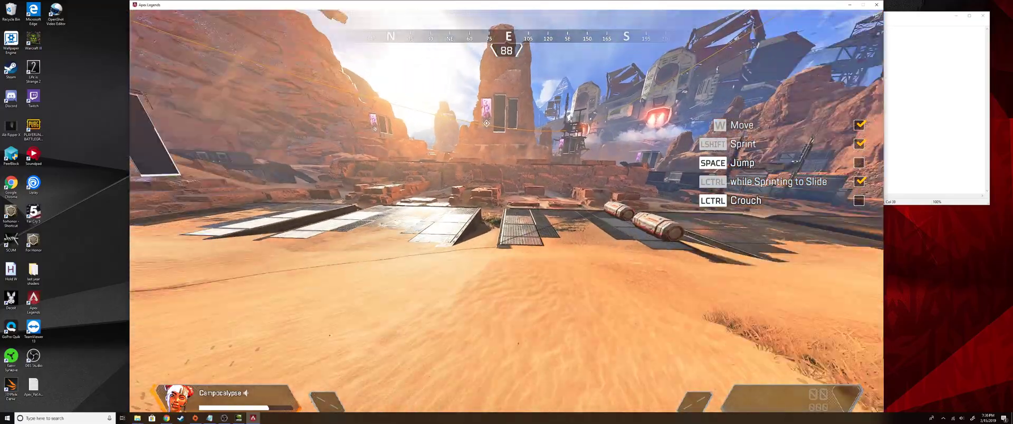
key(space)
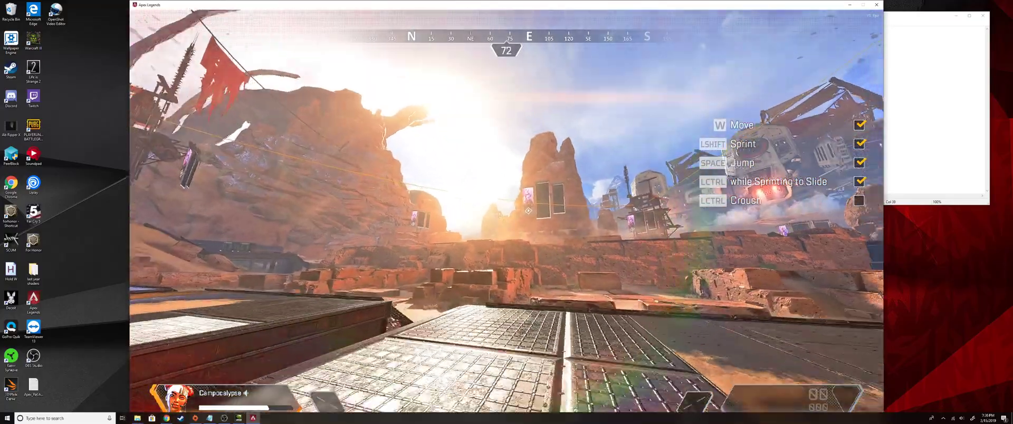